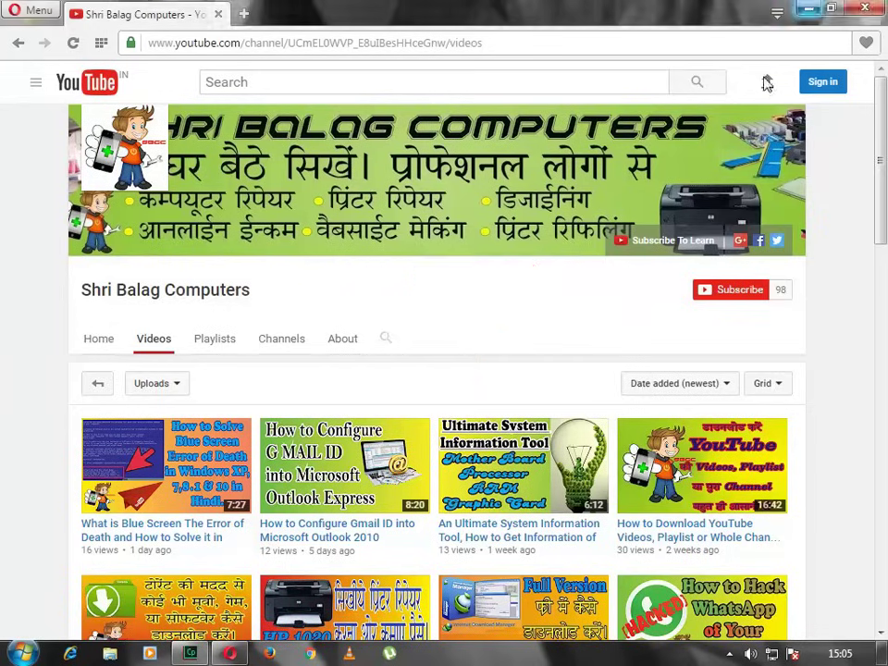
Minimize the browser, refresh the desktop and check the Windows edition and activation details in the computer's system properties
{"action": "left_click", "coordinate": [809, 9]}
{"action": "right_click", "coordinate": [390, 125]}
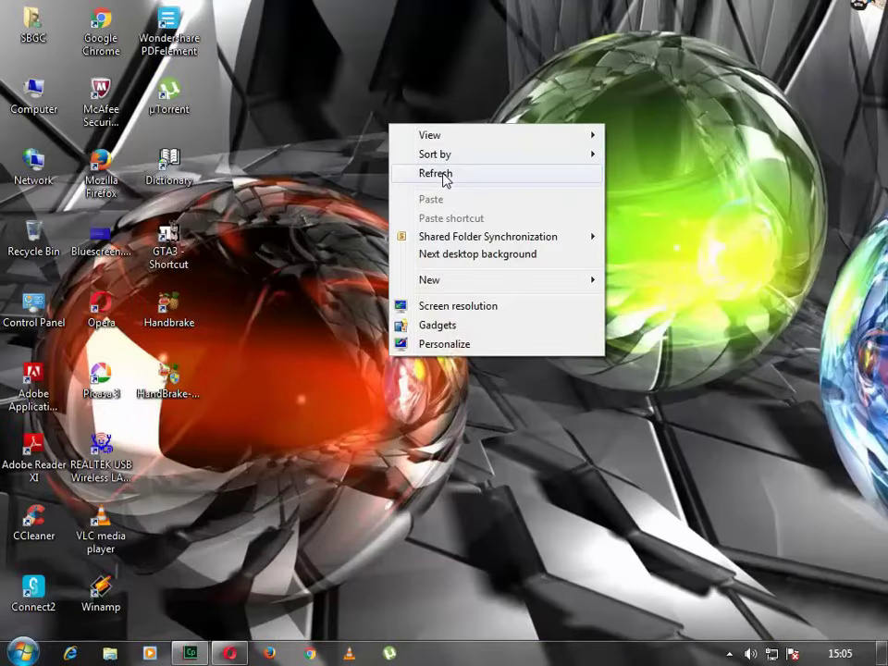
{"action": "left_click", "coordinate": [444, 175]}
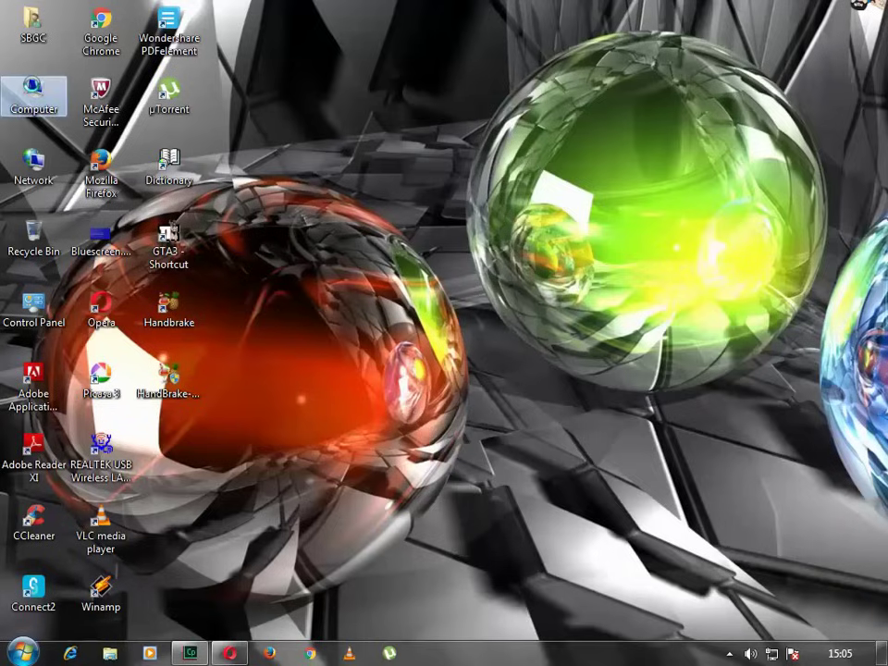
{"action": "right_click", "coordinate": [33, 90]}
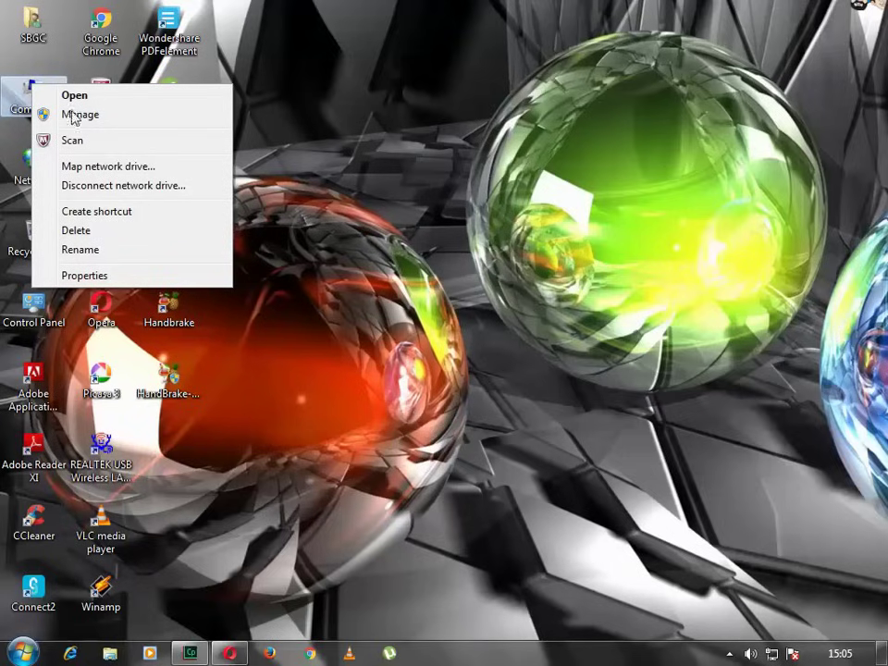
{"action": "left_click", "coordinate": [84, 275]}
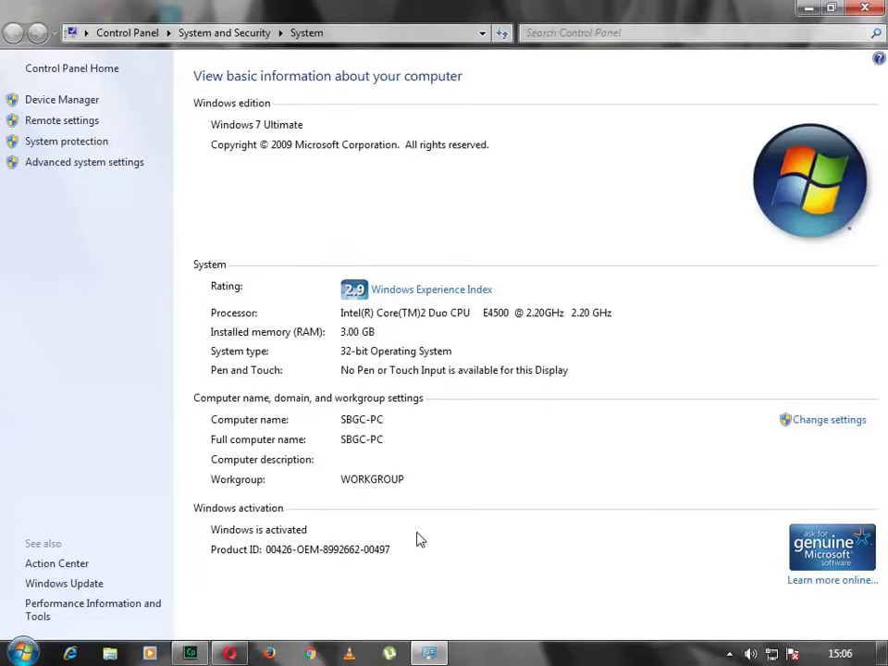
{"action": "left_click", "coordinate": [861, 10]}
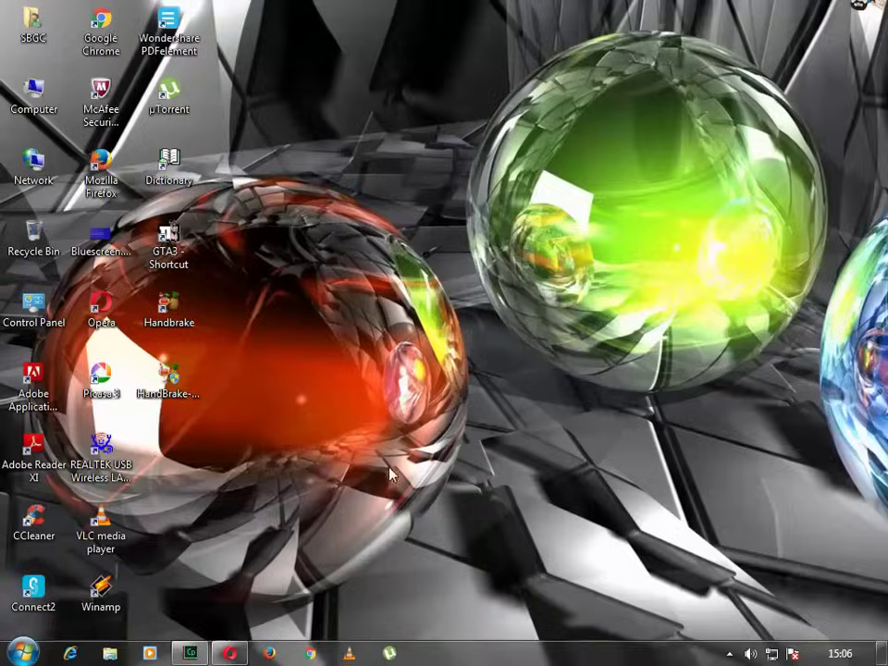
{"action": "left_click", "coordinate": [231, 654]}
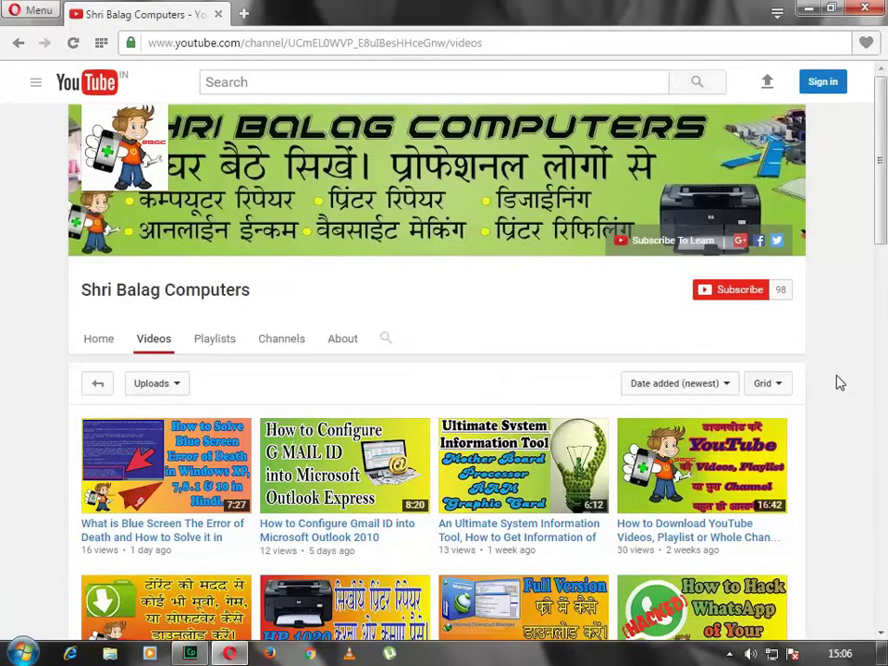
{"action": "left_click", "coordinate": [814, 9]}
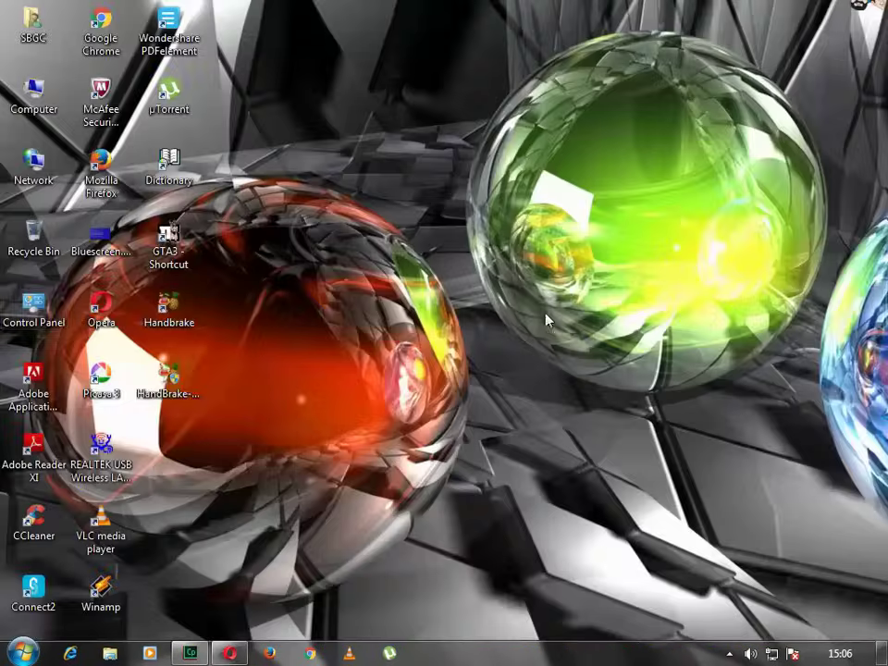
Open Computer Management for this PC in a maximized window and display the Services list under Services and Applications
{"action": "right_click", "coordinate": [33, 94]}
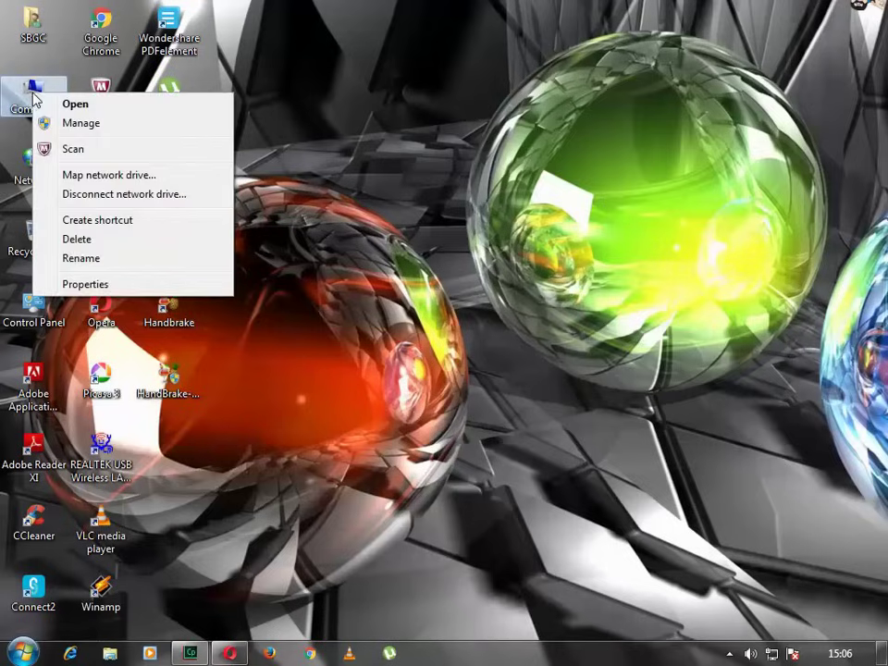
{"action": "left_click", "coordinate": [74, 123]}
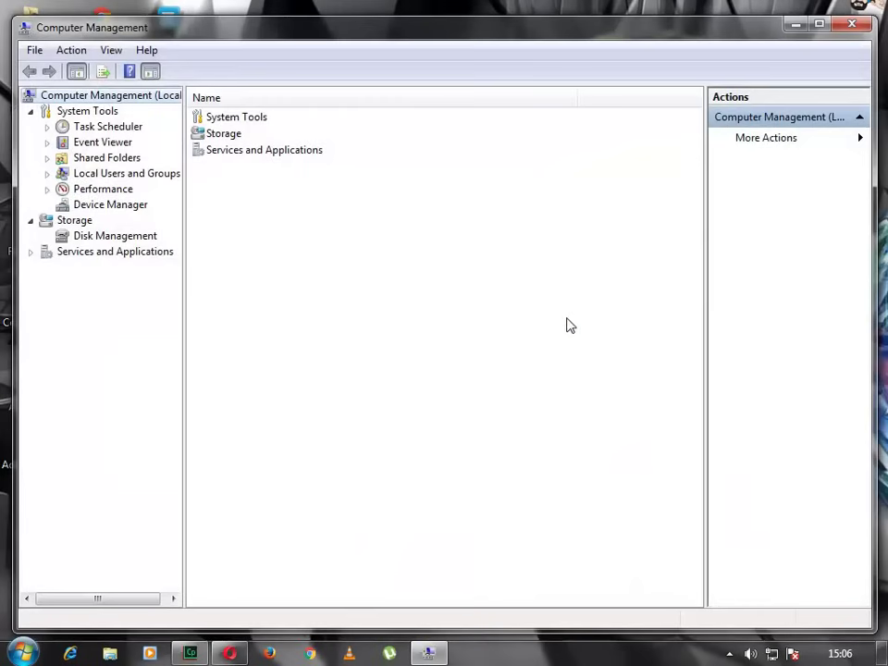
{"action": "left_click", "coordinate": [818, 24]}
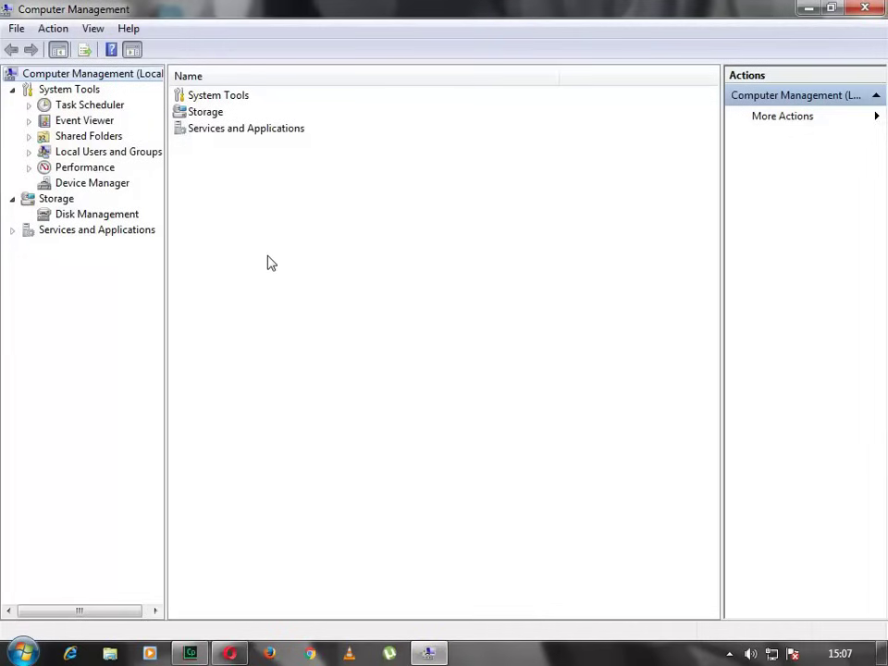
{"action": "double_click", "coordinate": [246, 133]}
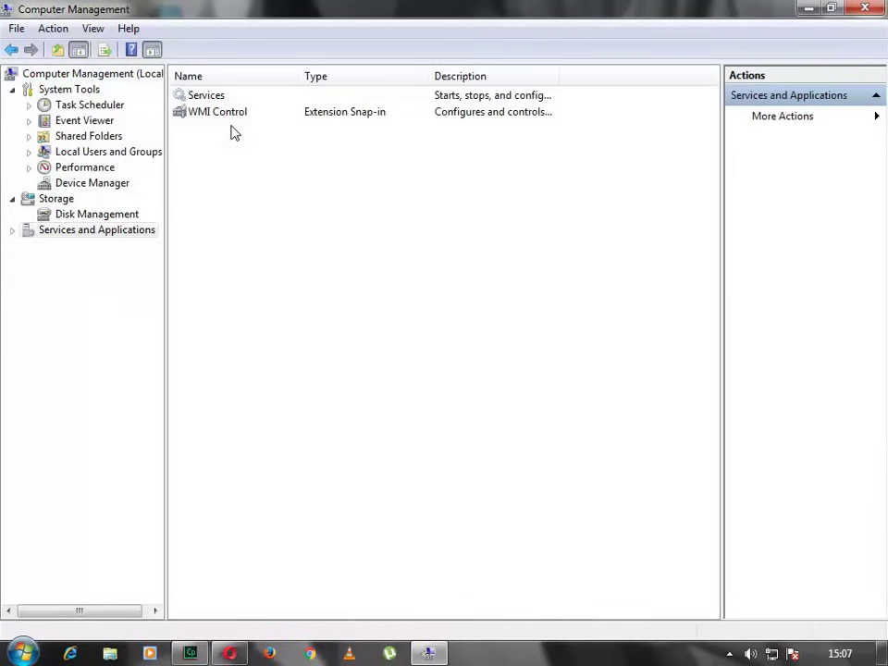
{"action": "double_click", "coordinate": [192, 98]}
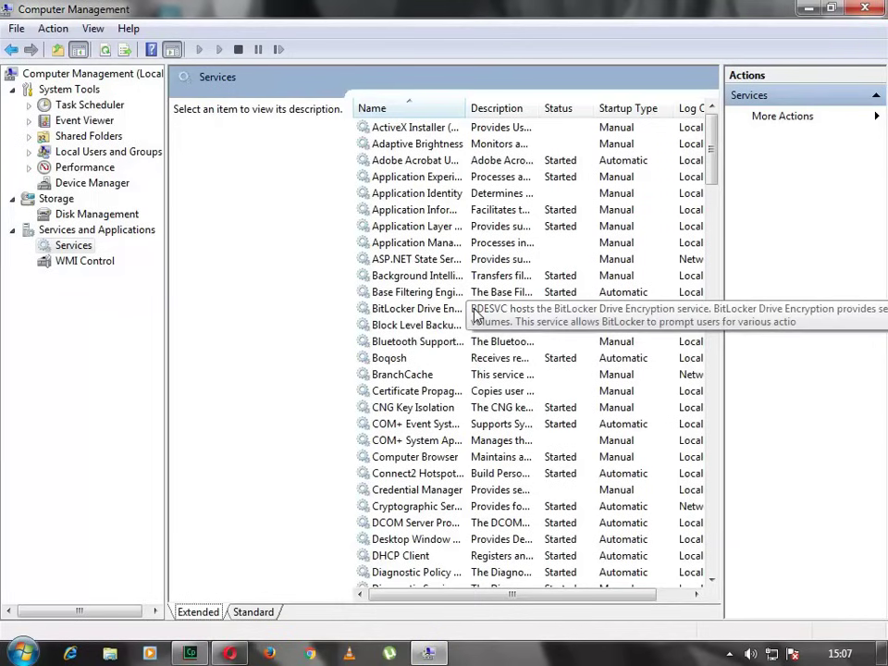
Widen the Name column of the services list and select the Windows Update service
{"action": "left_click", "coordinate": [444, 295]}
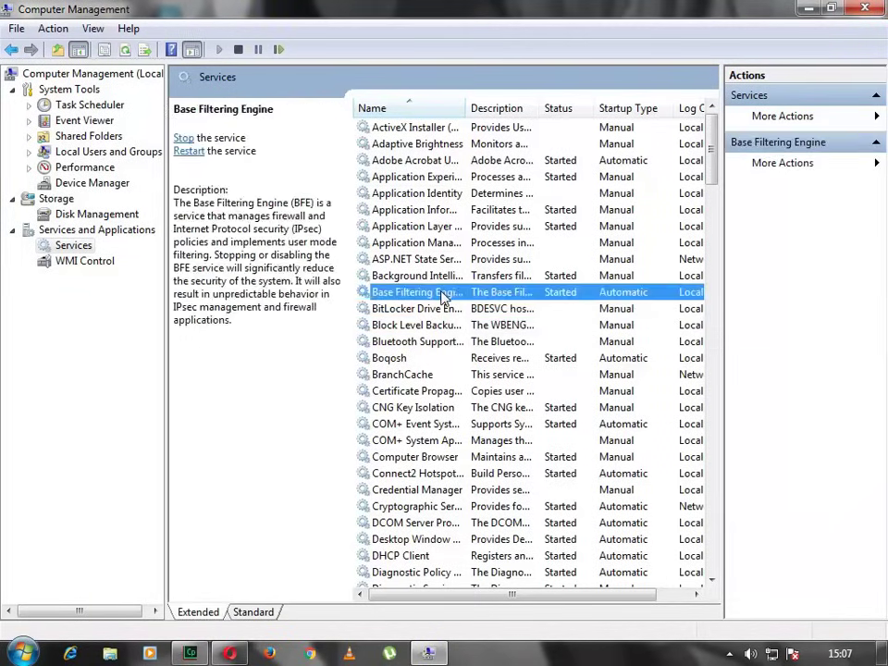
{"action": "key", "text": "w"}
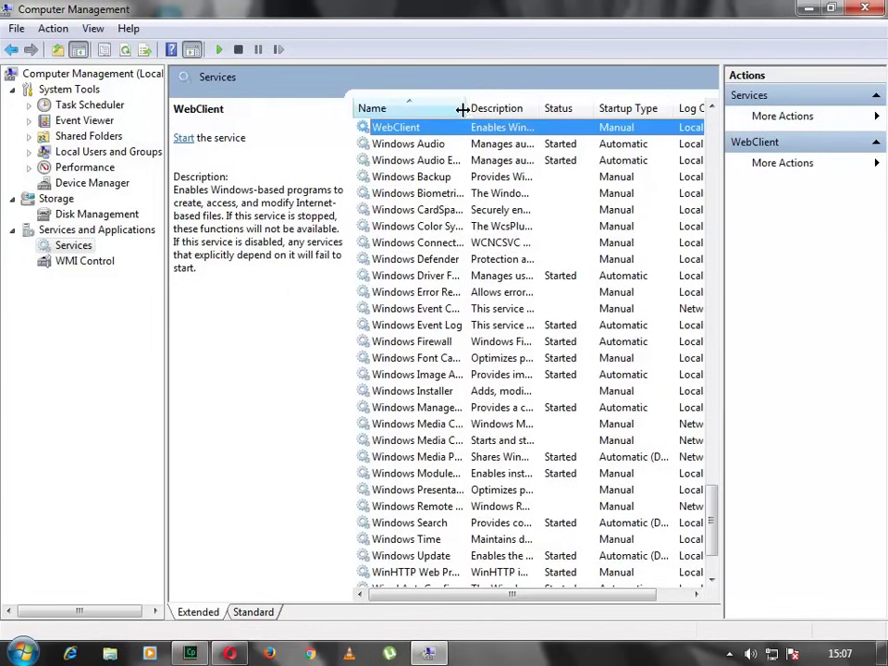
{"action": "left_click_drag", "start_coordinate": [467, 108], "coordinate": [603, 109]}
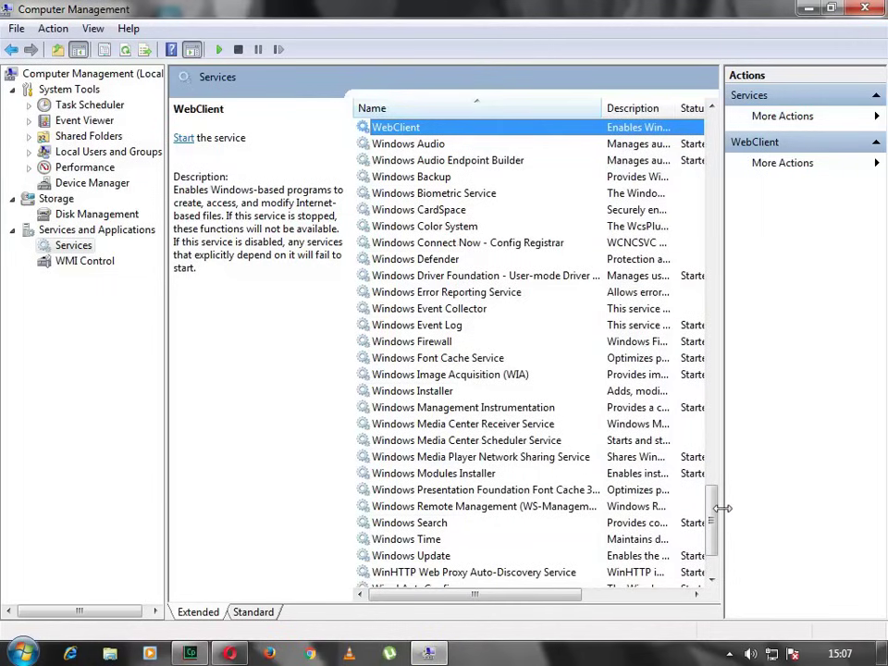
{"action": "left_click_drag", "start_coordinate": [714, 520], "coordinate": [717, 539]}
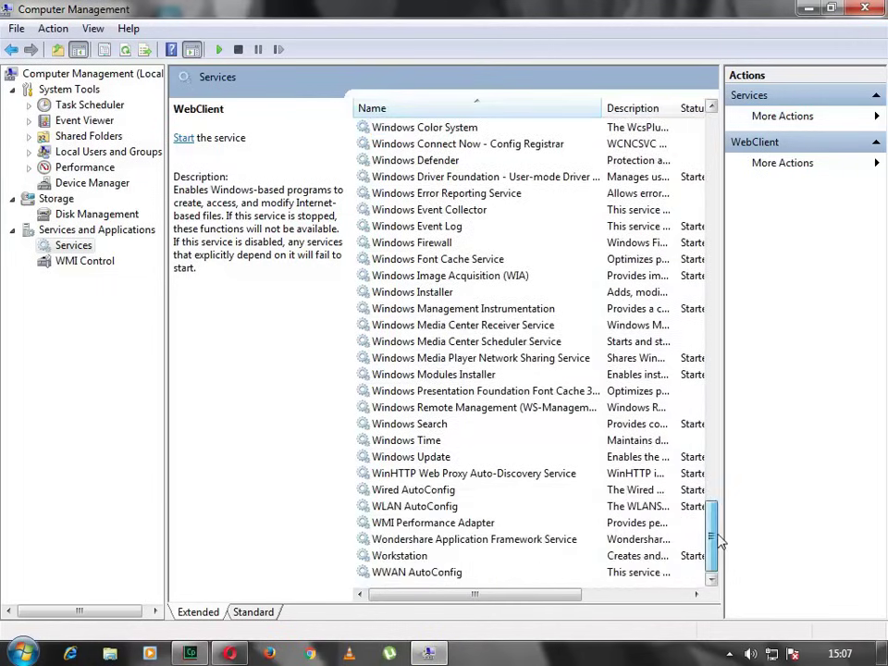
{"action": "left_click", "coordinate": [452, 458]}
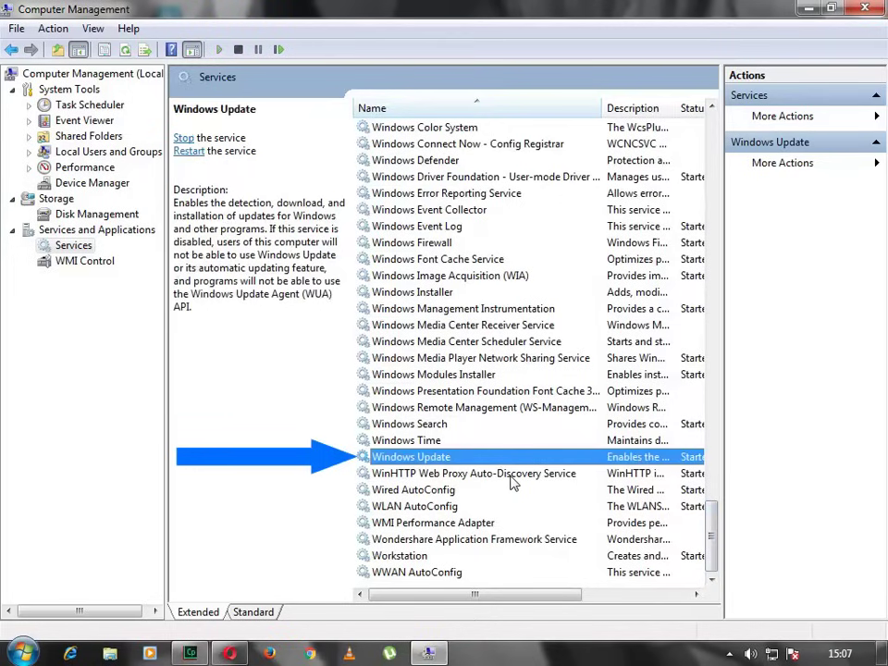
Set the Windows Update service's startup type to Disabled, stop the service and save its properties
{"action": "double_click", "coordinate": [421, 458]}
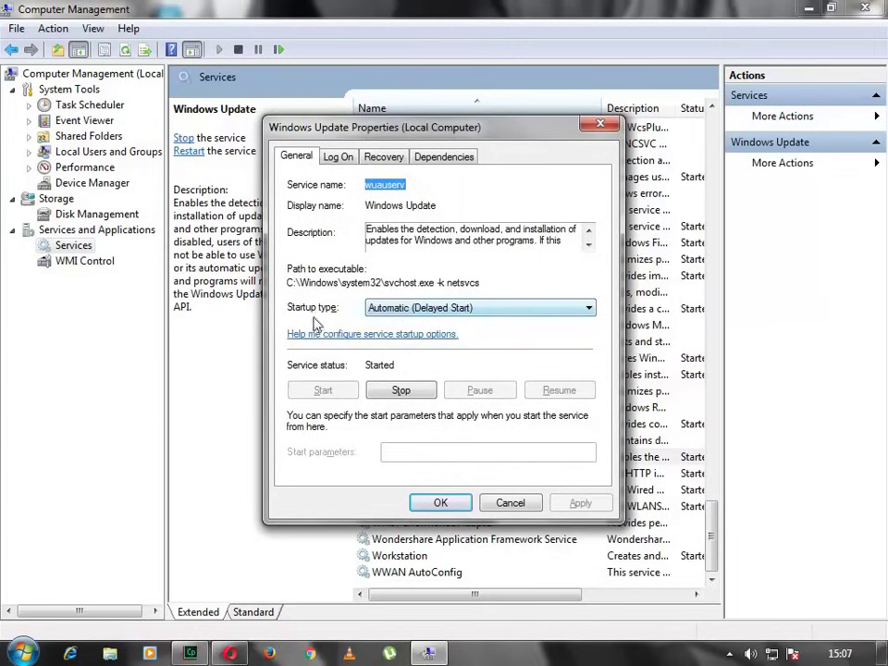
{"action": "left_click", "coordinate": [470, 311]}
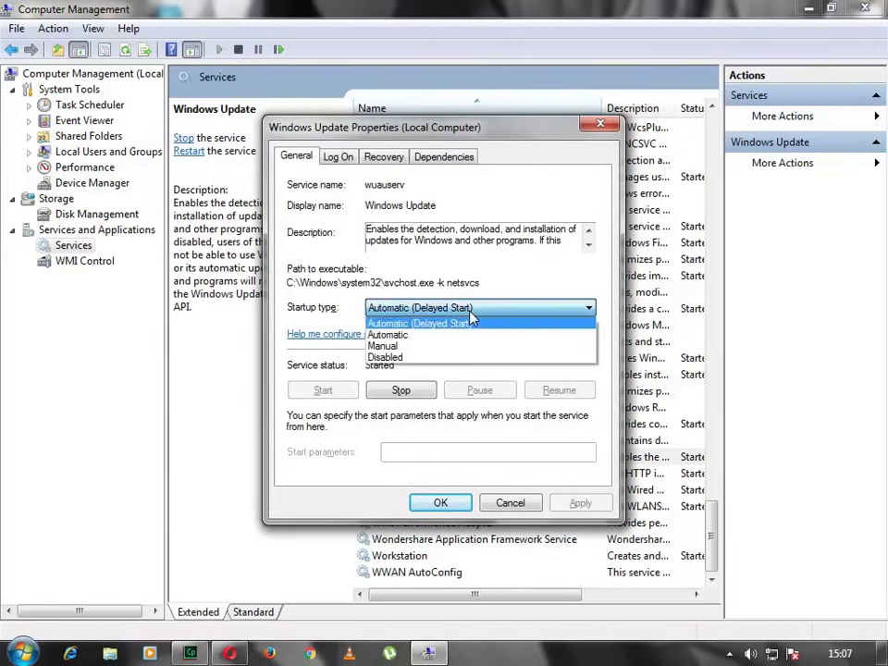
{"action": "left_click", "coordinate": [415, 358]}
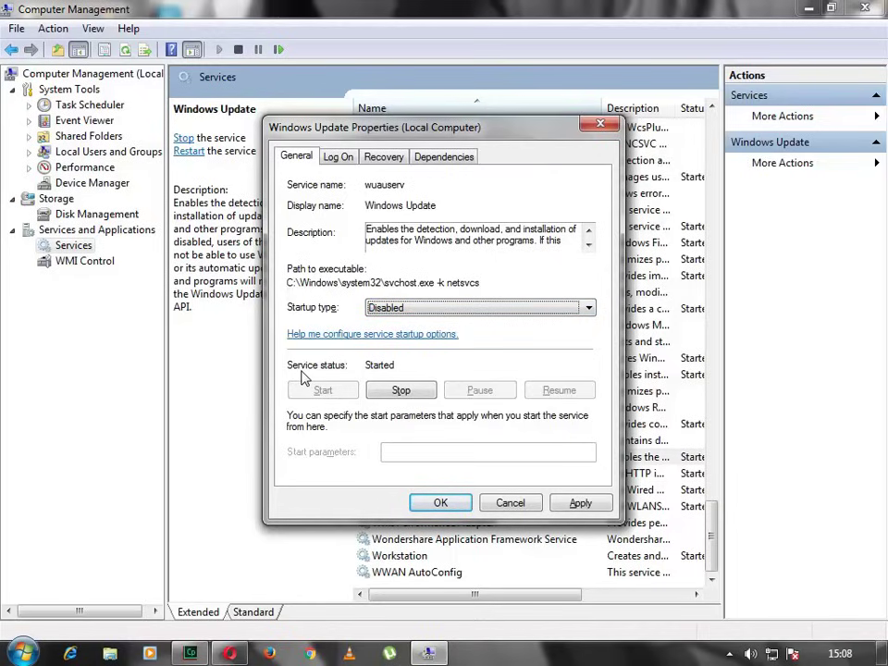
{"action": "left_click", "coordinate": [398, 391]}
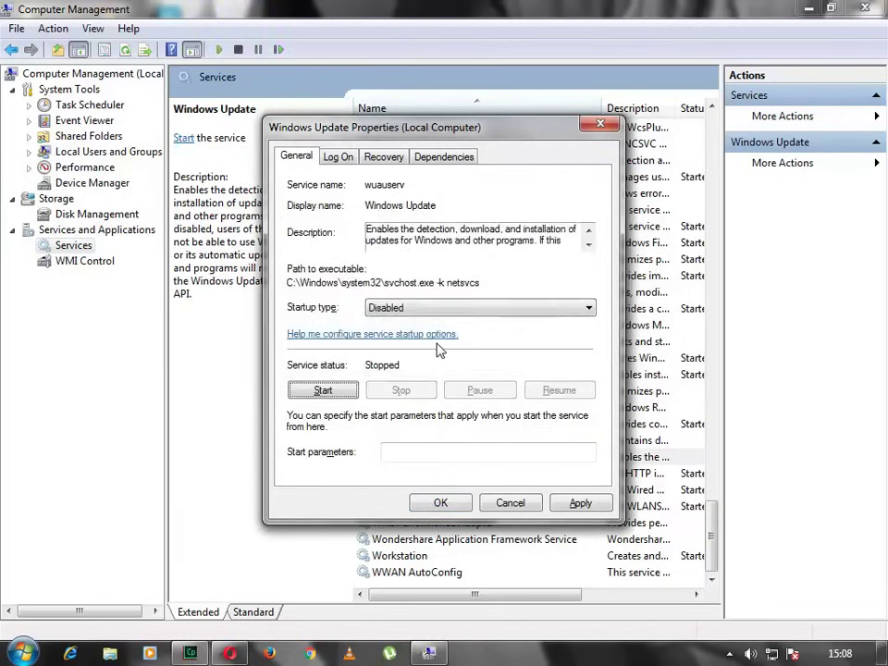
{"action": "left_click", "coordinate": [423, 502]}
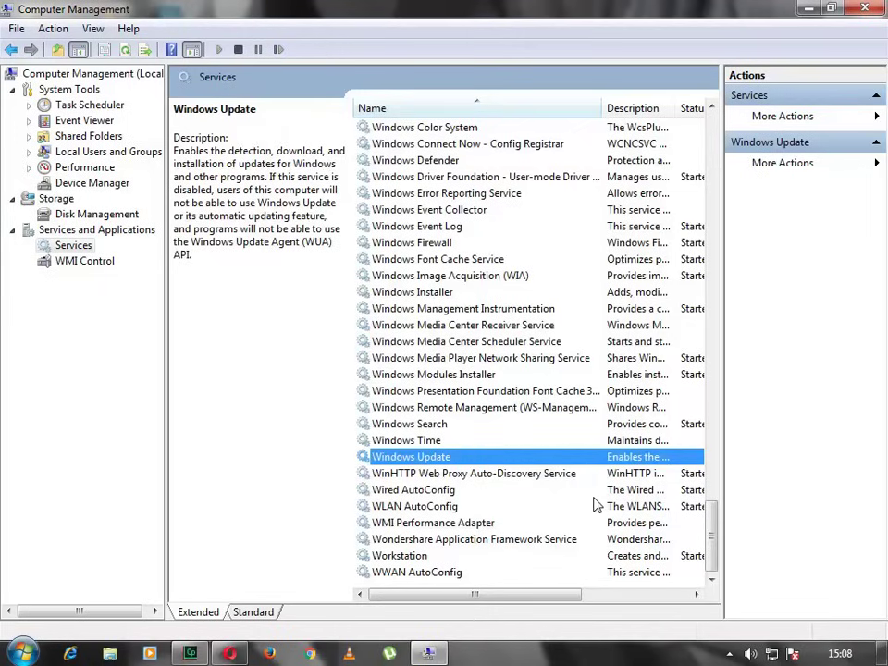
{"action": "left_click_drag", "start_coordinate": [713, 546], "coordinate": [713, 491]}
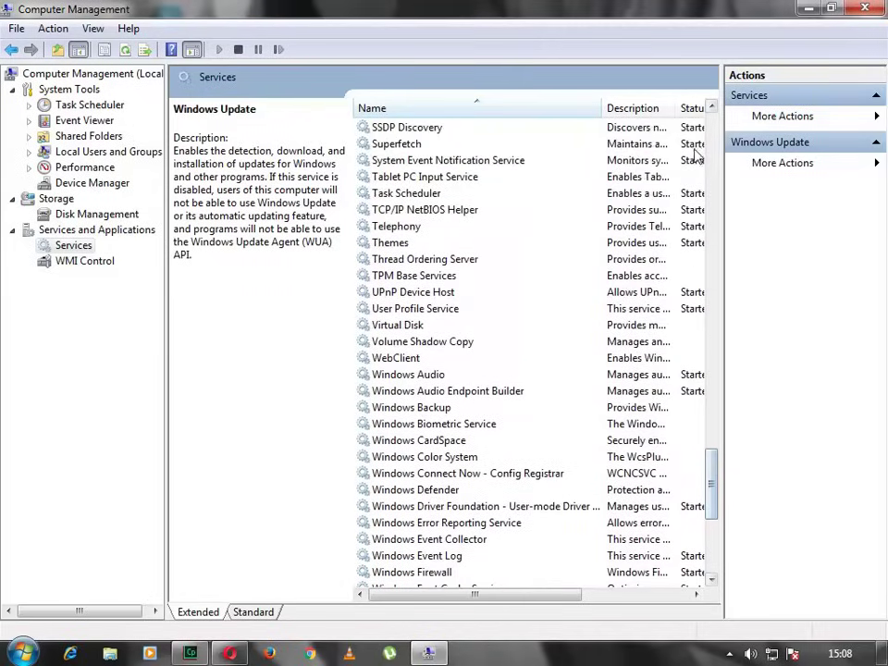
{"action": "left_click", "coordinate": [713, 108]}
{"action": "left_click_drag", "start_coordinate": [713, 108], "coordinate": [712, 108]}
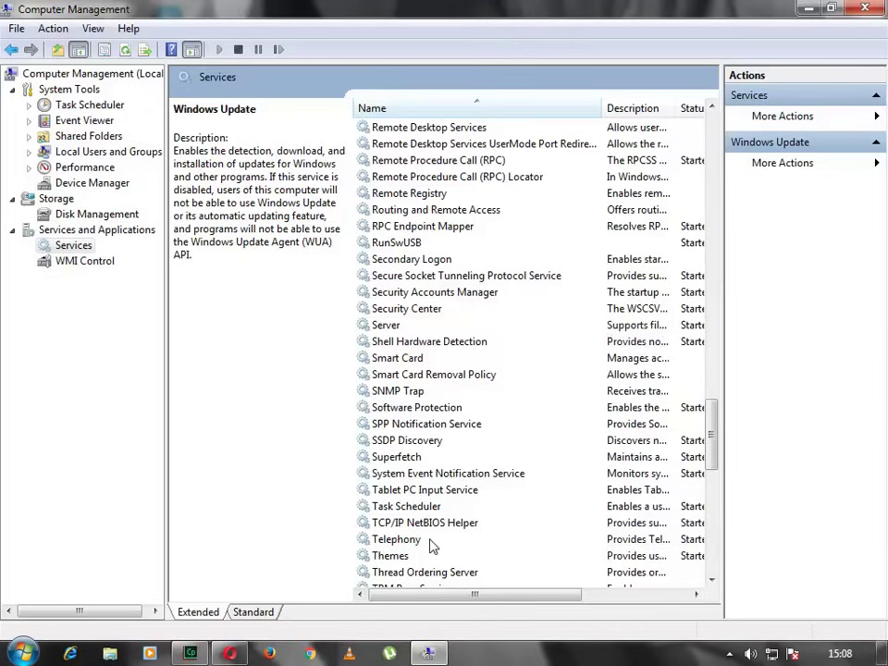
{"action": "double_click", "coordinate": [421, 475]}
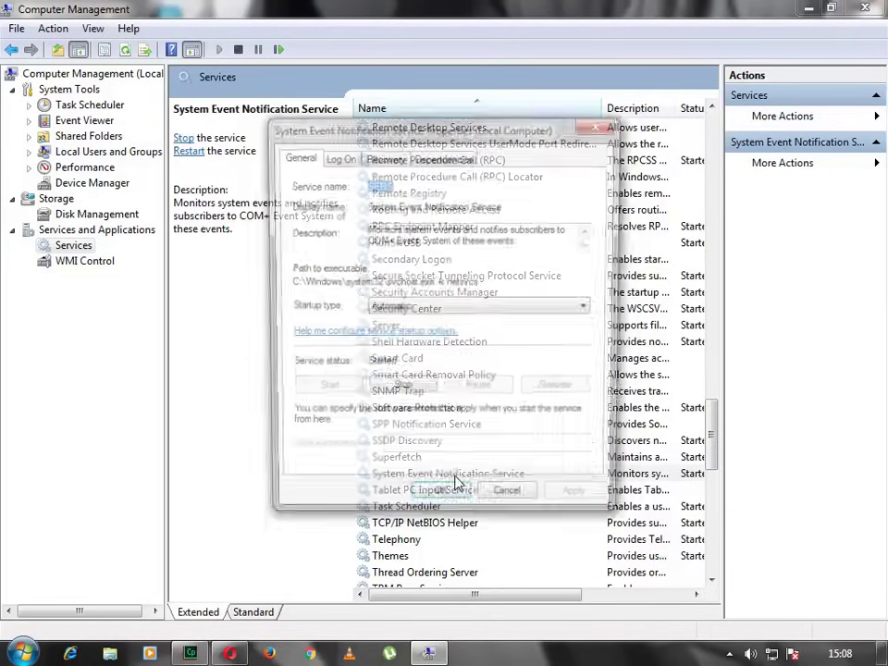
{"action": "left_click", "coordinate": [420, 307]}
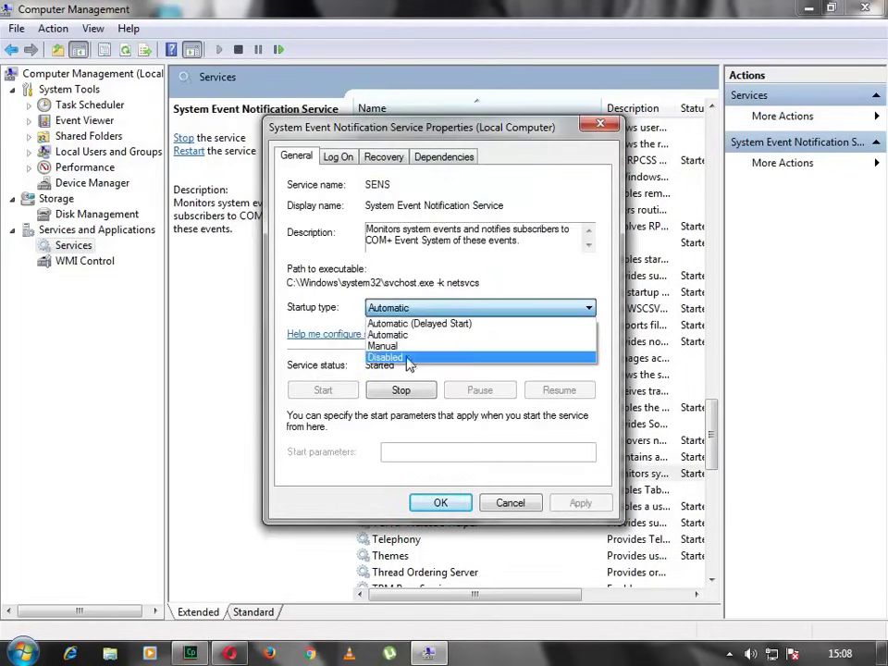
{"action": "left_click", "coordinate": [289, 319]}
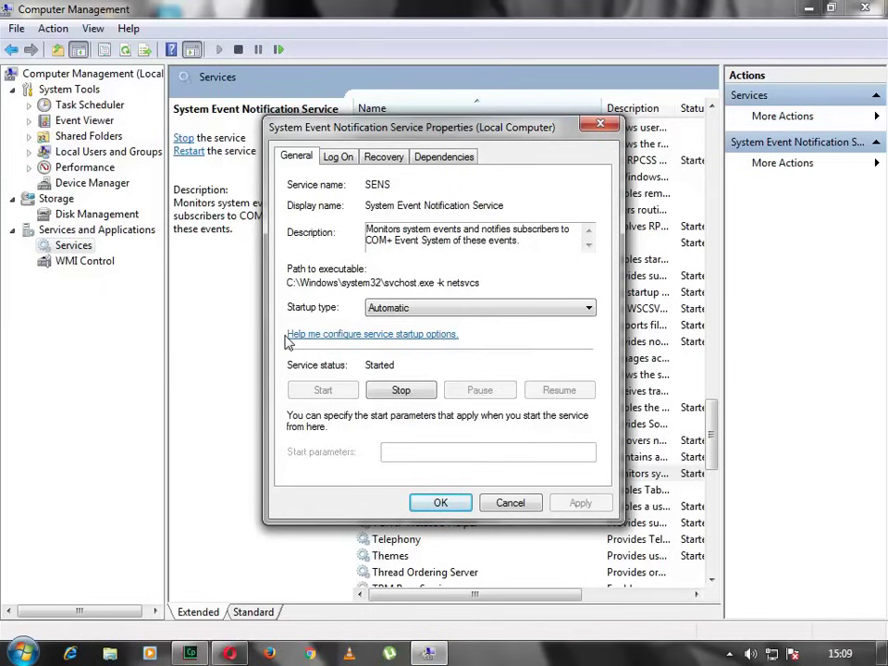
{"action": "left_click", "coordinate": [511, 503]}
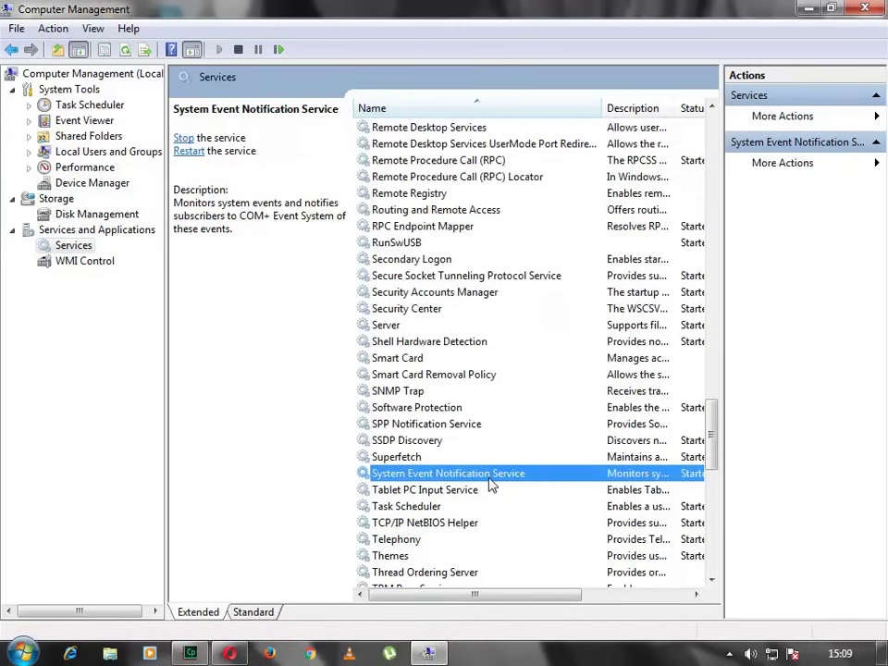
Set the Software Protection service's startup type to Disabled, stop and save it, and close Computer Management
{"action": "double_click", "coordinate": [435, 411]}
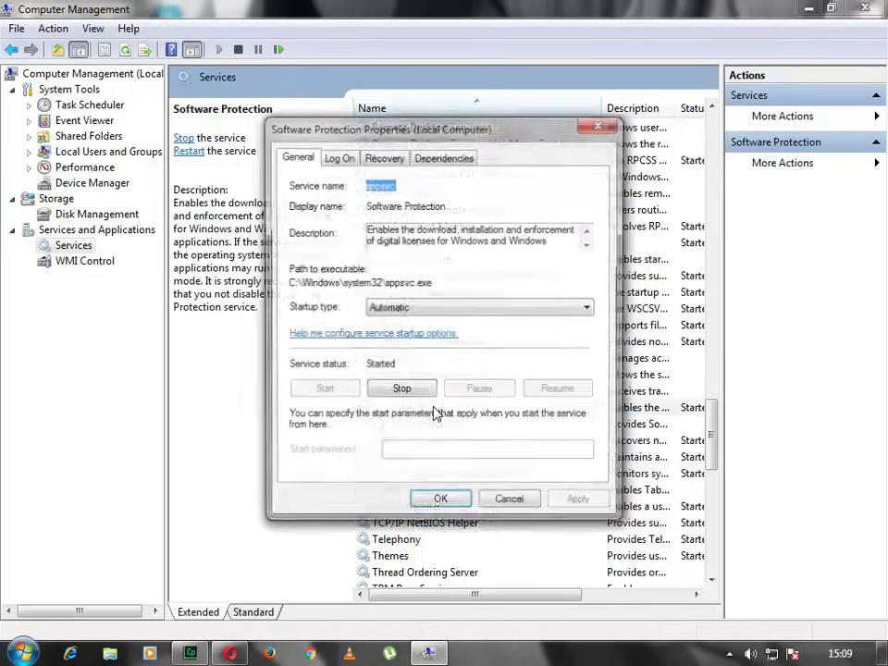
{"action": "left_click", "coordinate": [462, 311]}
{"action": "left_click", "coordinate": [420, 357]}
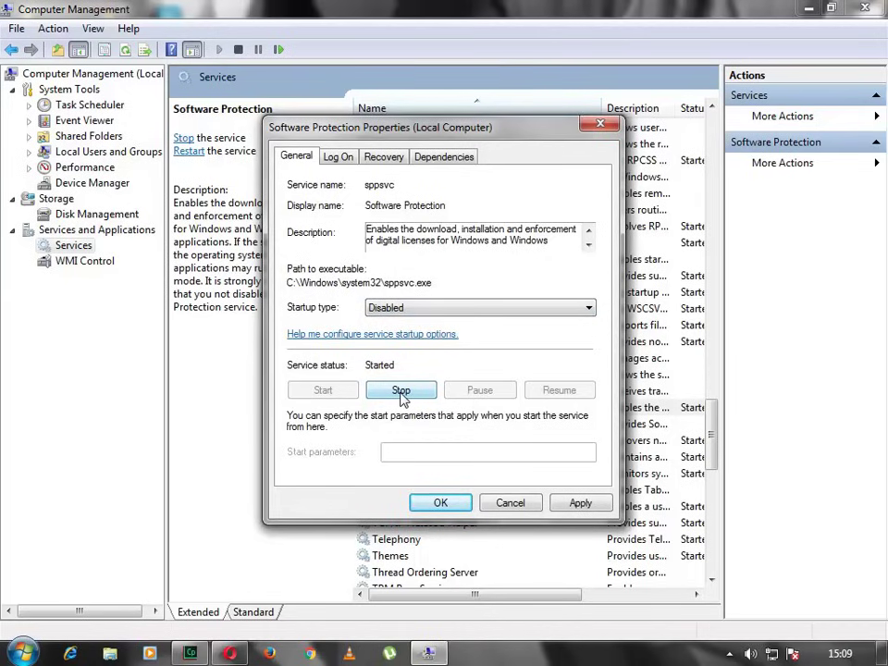
{"action": "left_click", "coordinate": [400, 390]}
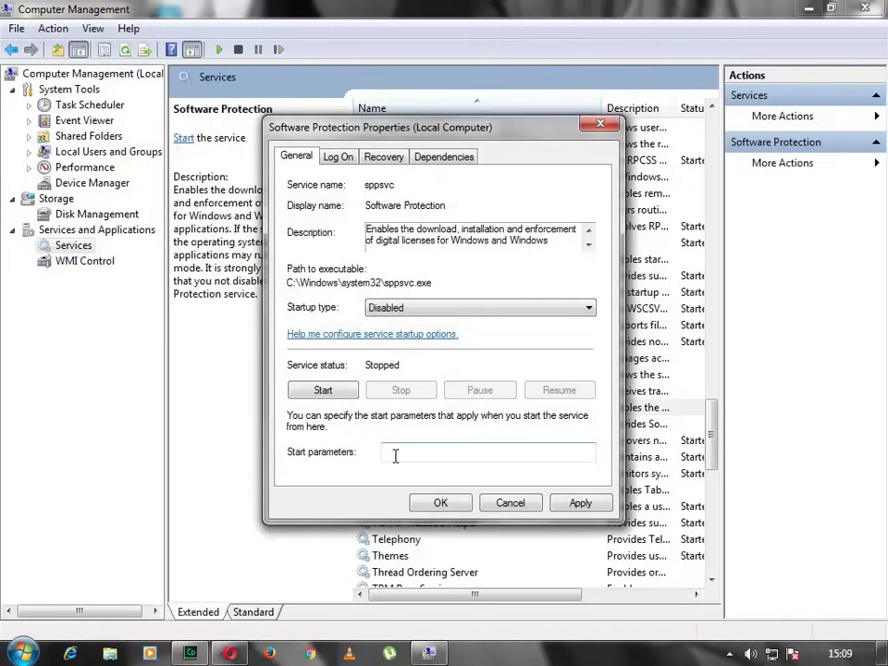
{"action": "left_click", "coordinate": [440, 504]}
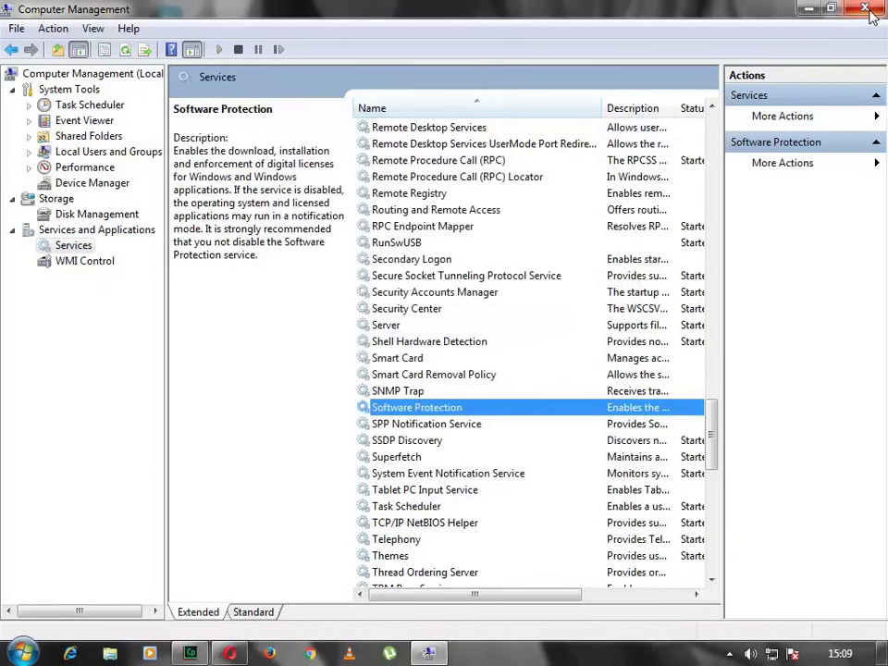
{"action": "left_click", "coordinate": [865, 9]}
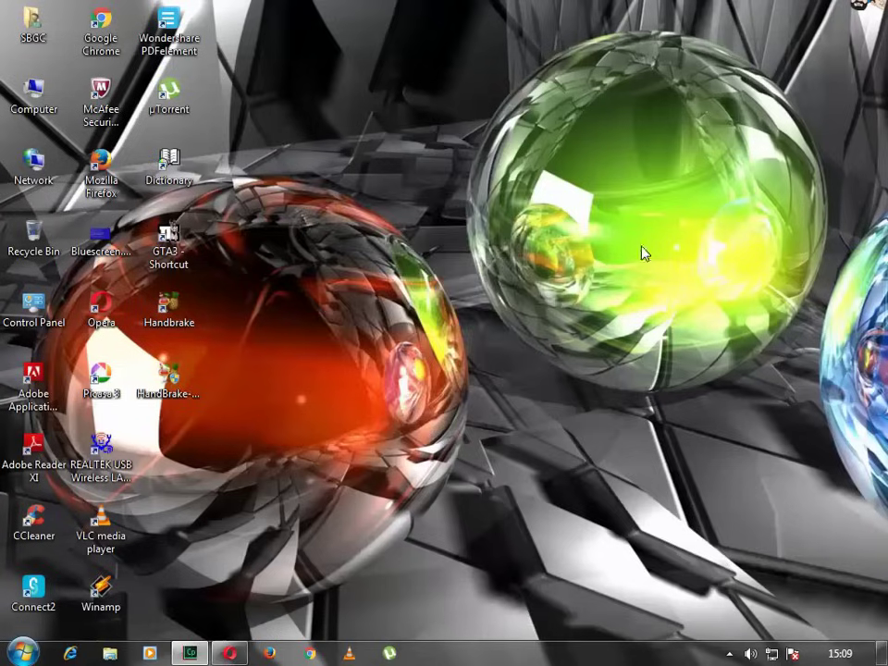
Refresh the desktop and examine the Windows activation section in the computer's system properties again
{"action": "right_click", "coordinate": [319, 198]}
{"action": "left_click", "coordinate": [355, 246]}
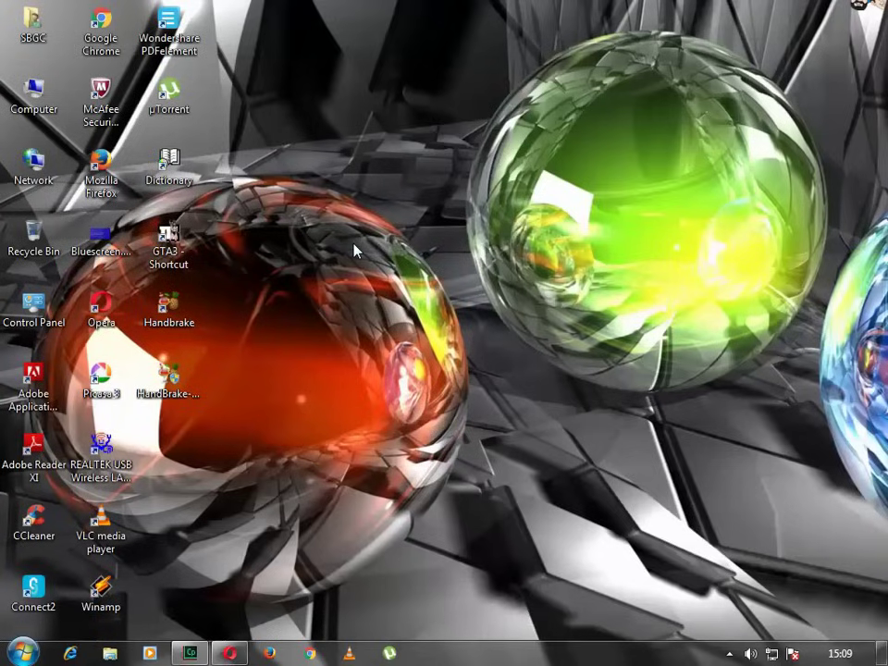
{"action": "right_click", "coordinate": [21, 89]}
{"action": "left_click", "coordinate": [69, 278]}
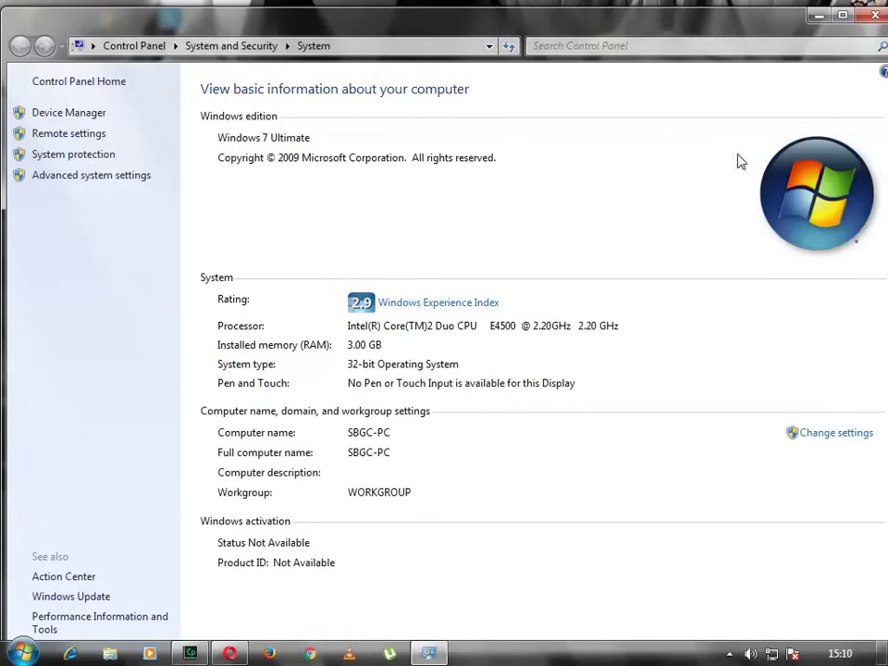
{"action": "left_click", "coordinate": [843, 14]}
{"action": "left_click", "coordinate": [860, 9]}
Refresh the desktop and switch back to the YouTube channel's videos page in Opera
{"action": "right_click", "coordinate": [362, 218]}
{"action": "left_click", "coordinate": [397, 266]}
{"action": "right_click", "coordinate": [386, 226]}
{"action": "left_click", "coordinate": [410, 270]}
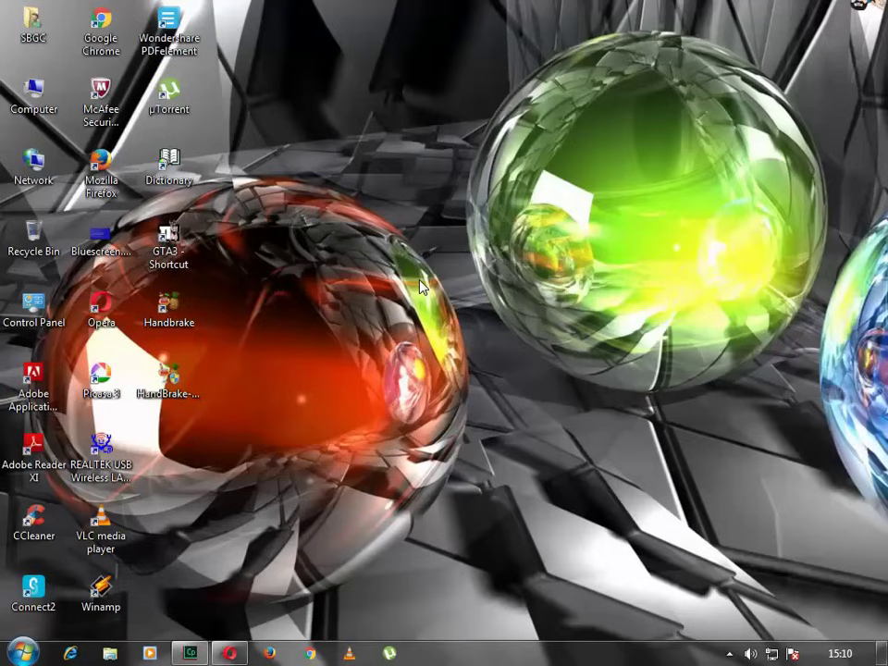
{"action": "left_click", "coordinate": [229, 653]}
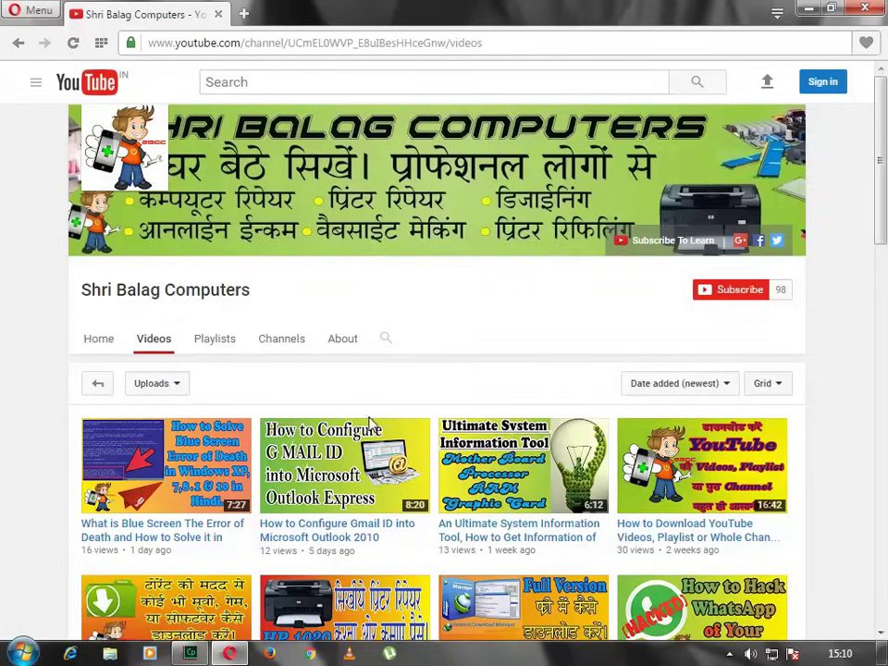